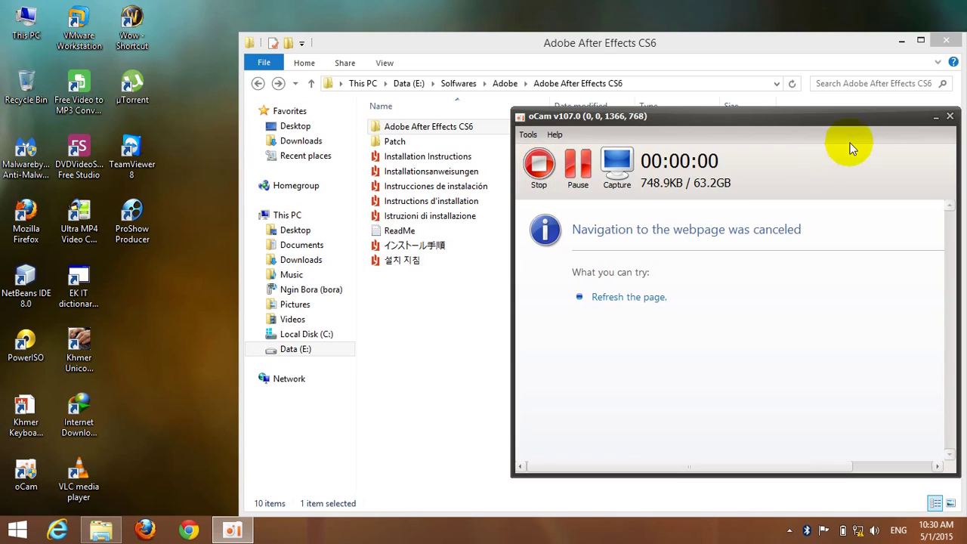
Close oCam and run the After Effects CS6 Set-up, getting past SmartScreen and the pending-restart warning
left_click(950, 116)
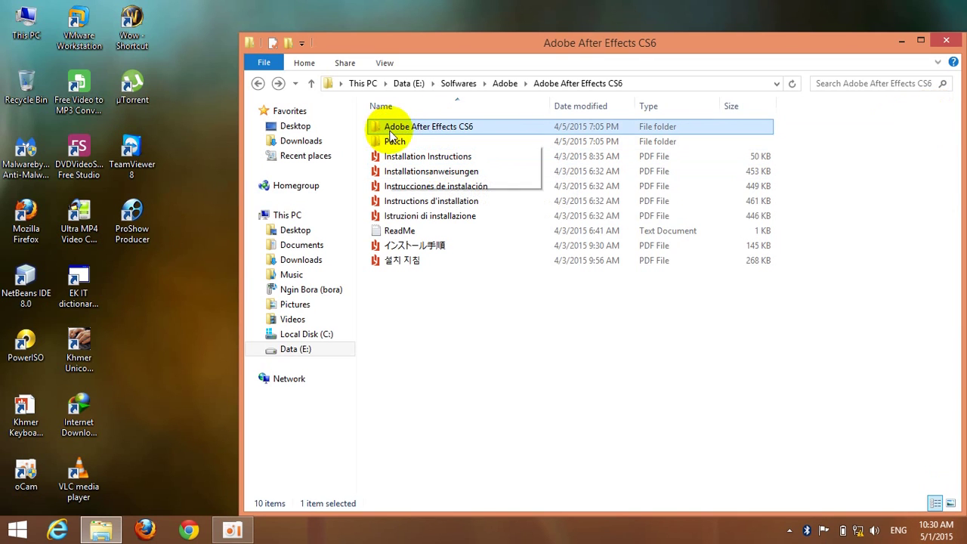
double_click(477, 128)
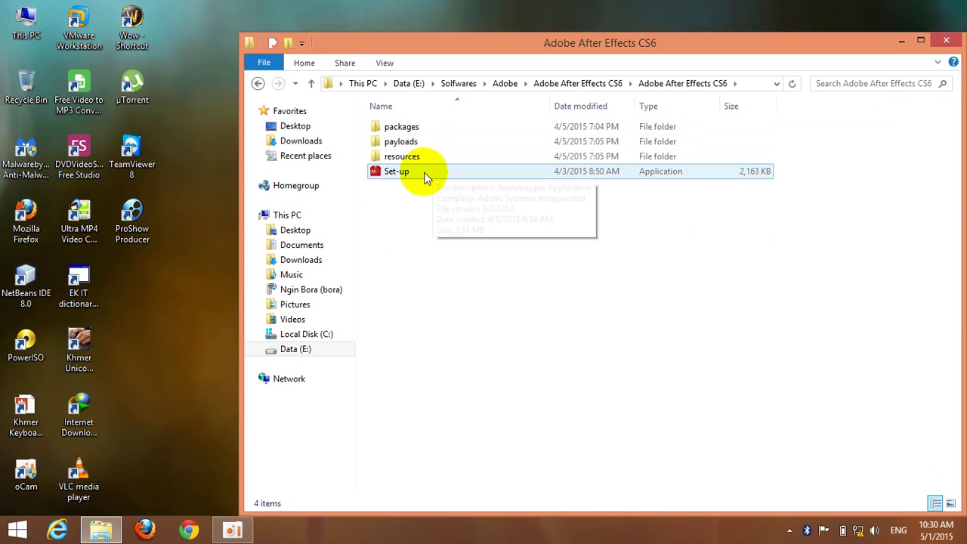
double_click(399, 173)
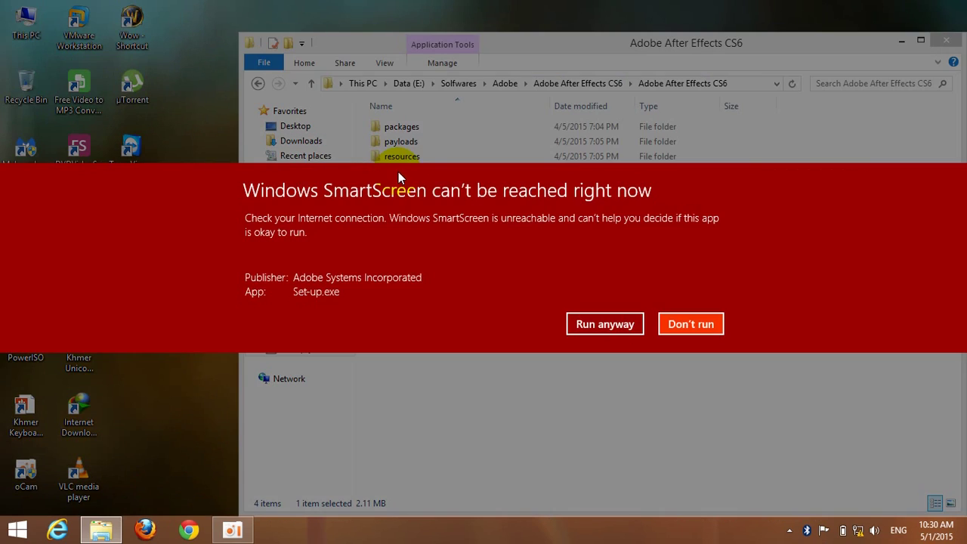
left_click(606, 323)
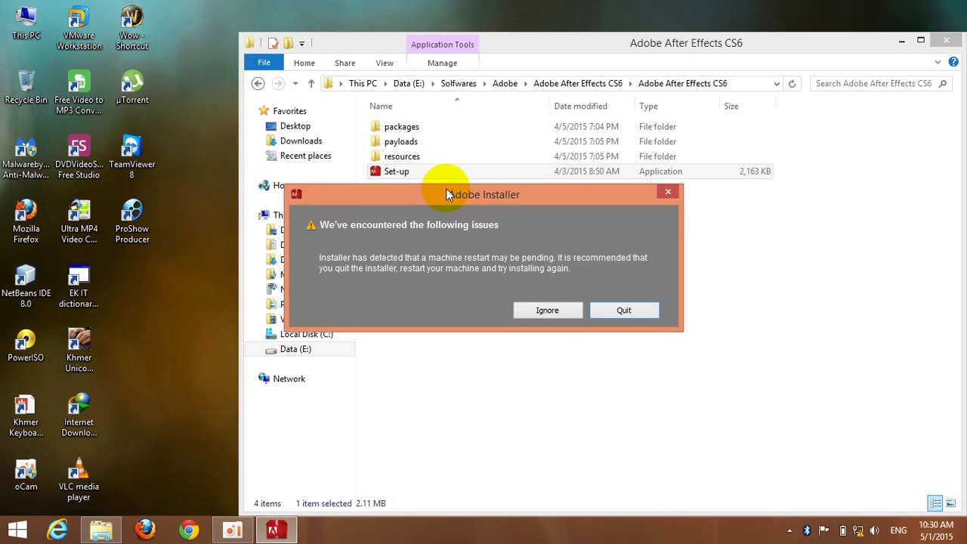
left_click(548, 311)
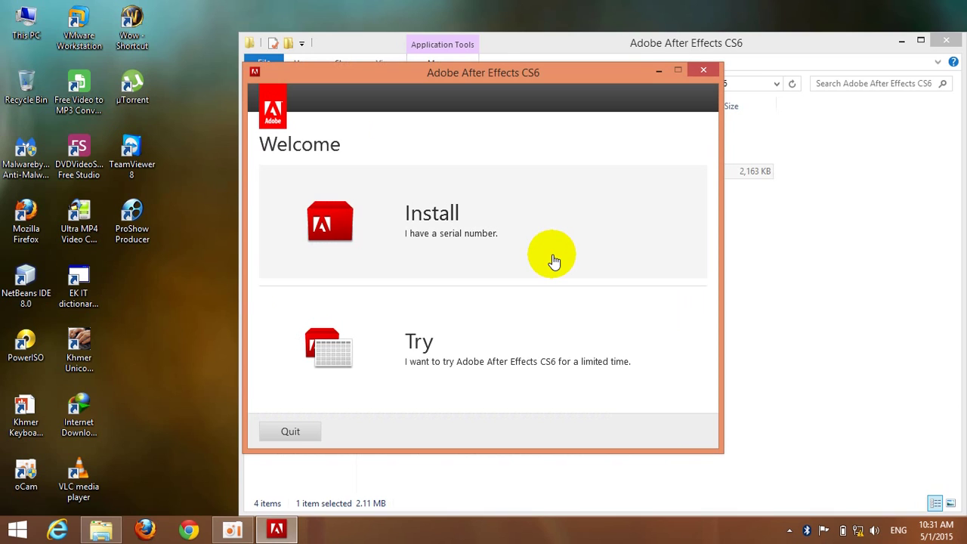
Choose the serial-number install, accept the licence agreement, and start installing to C:\Program Files\Adobe
left_click(516, 332)
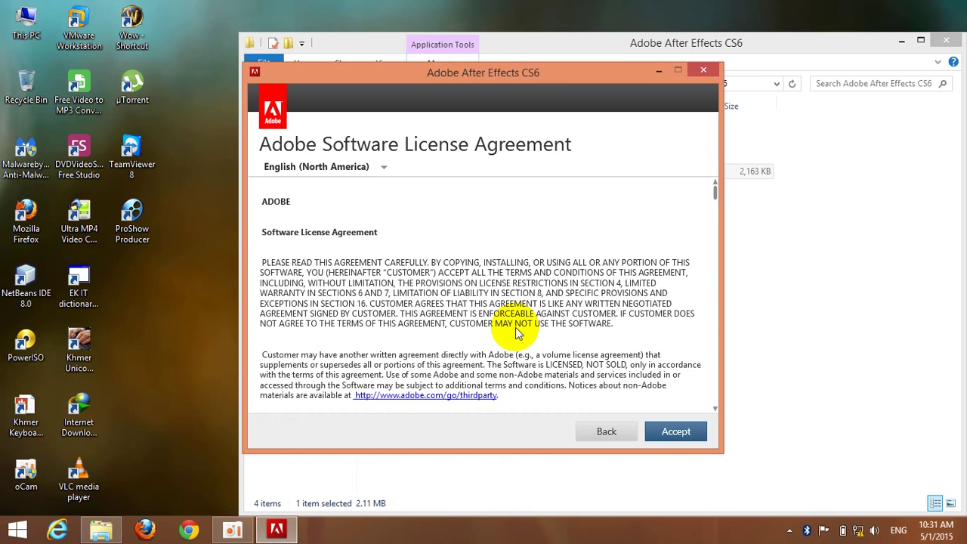
left_click(665, 433)
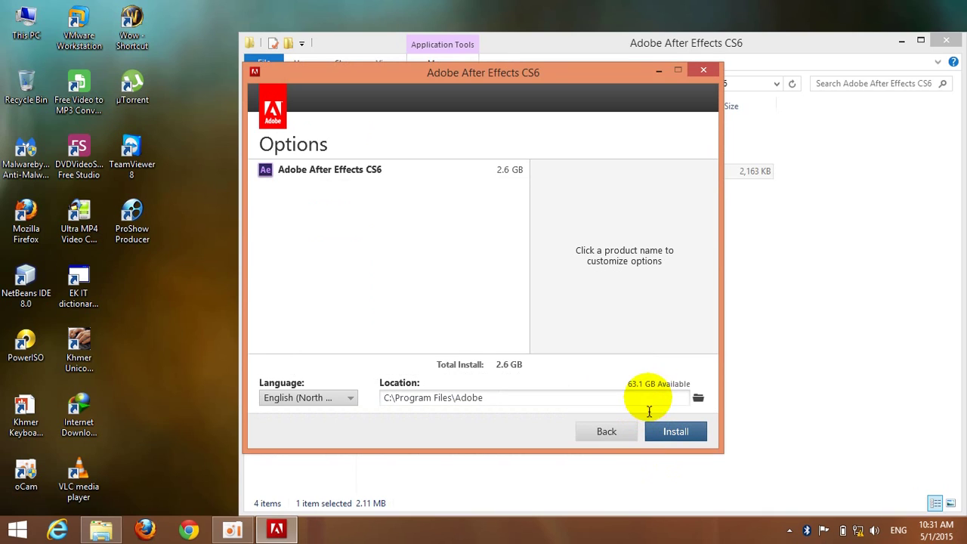
left_click(668, 432)
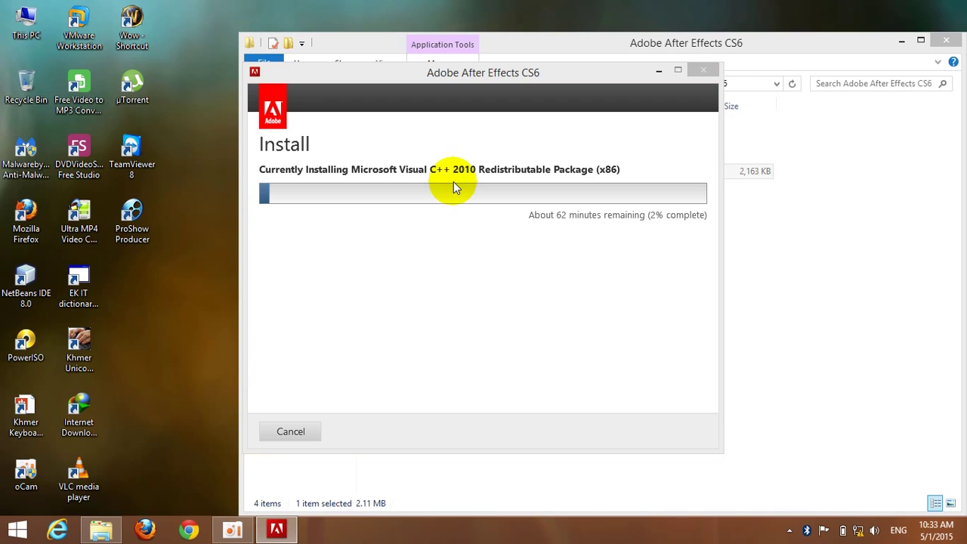
Bring the installer to the front and let it progress to 19% through the Visual C++ redistributables
left_click(453, 187)
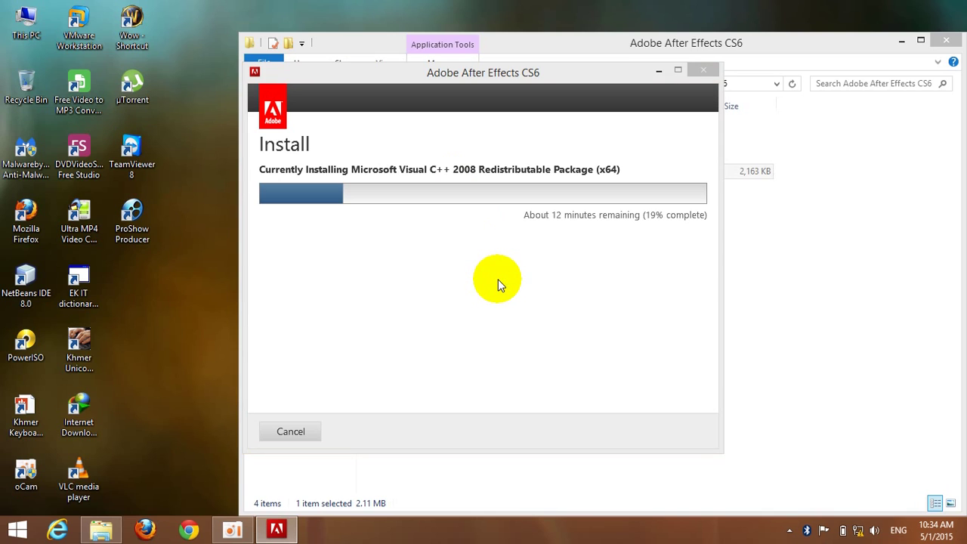
Pause and minimize the screen recorder while the installation runs to Installation Complete
left_click(233, 530)
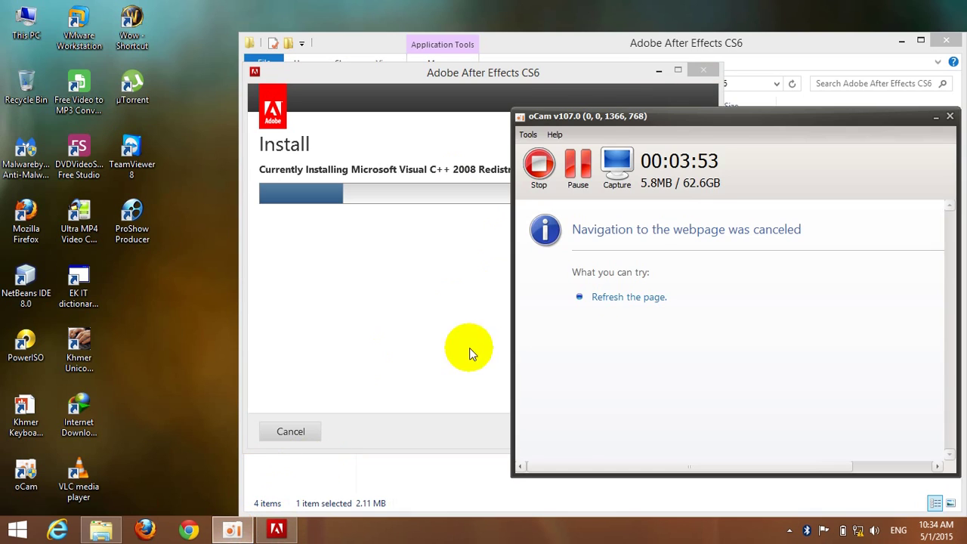
left_click(581, 169)
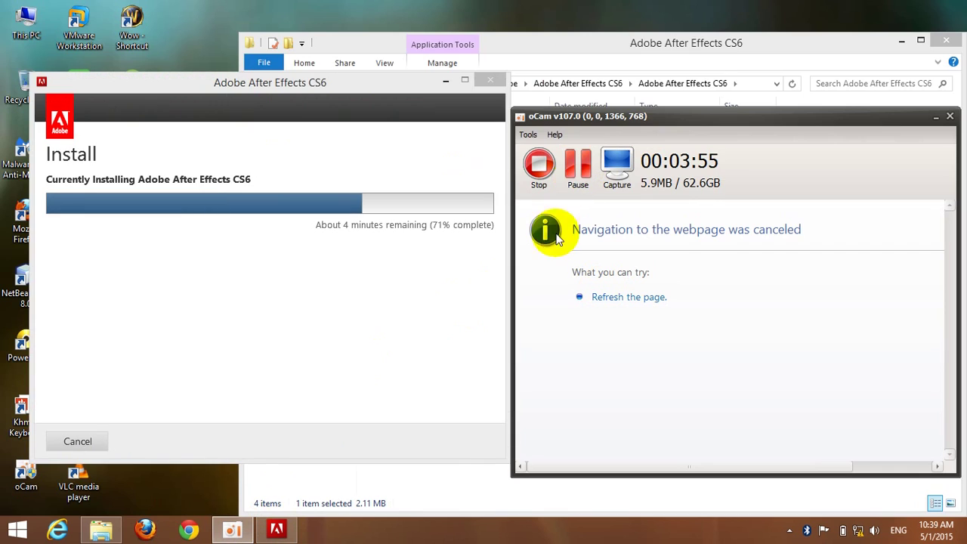
left_click(937, 117)
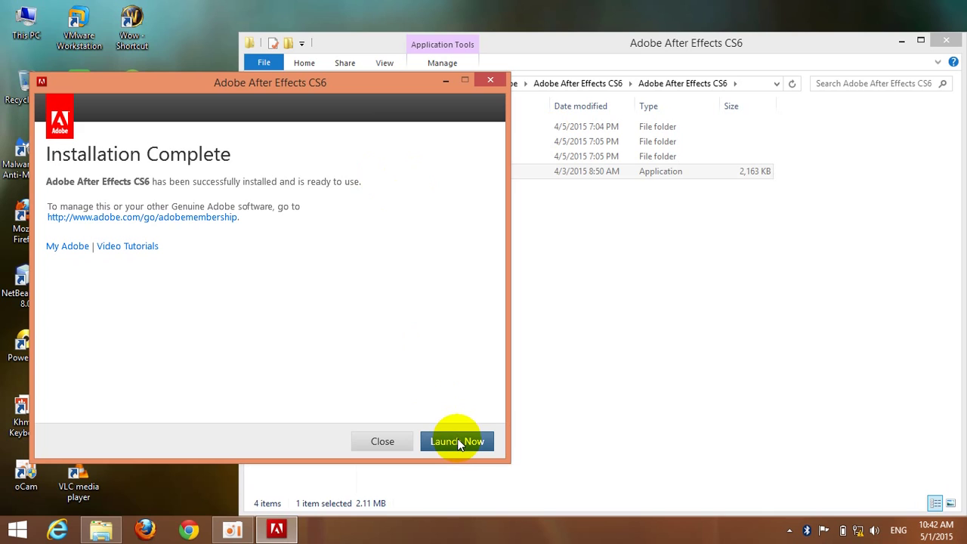
Launch After Effects CS6 from the completion page and move the setup folder window right
left_click(457, 441)
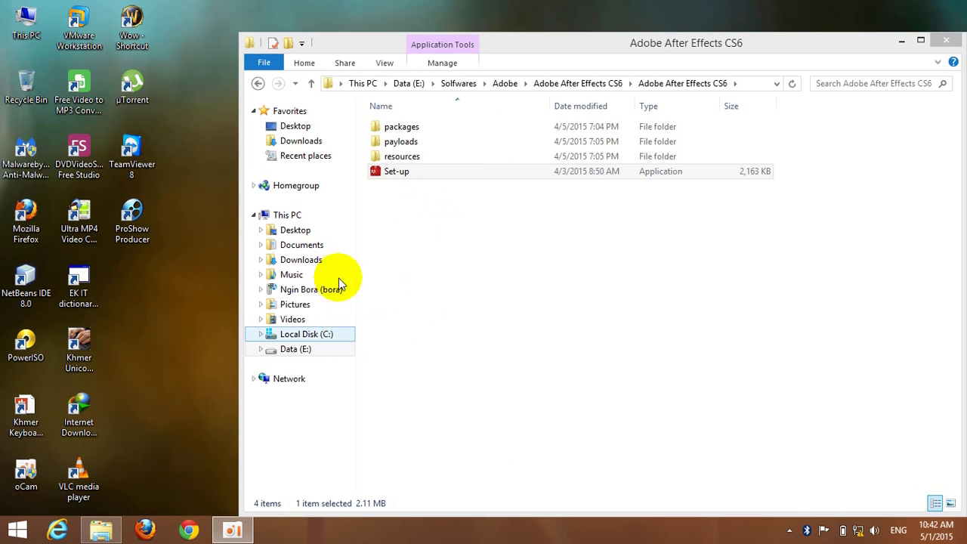
left_click_drag(358, 48, 457, 59)
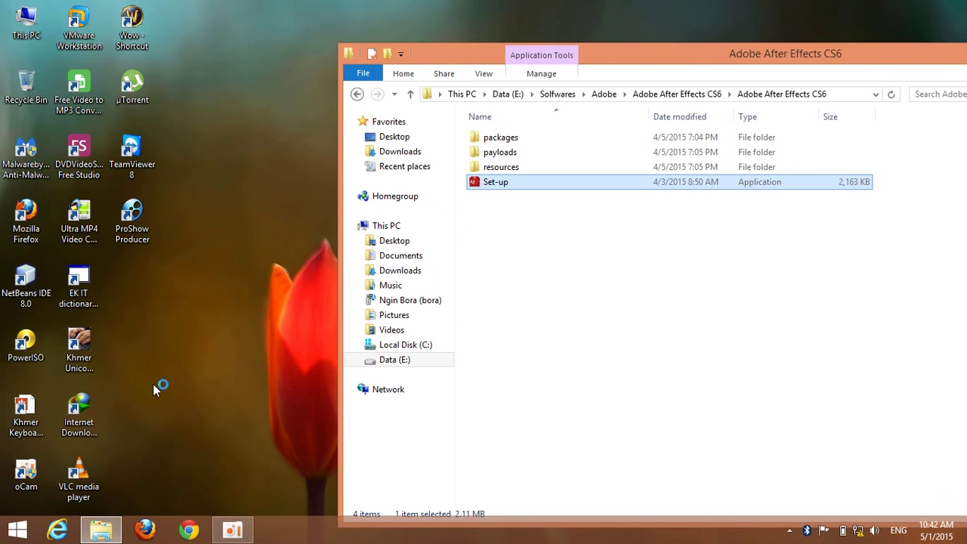
Close the After Effects 30-day trial launcher and confirm quitting
left_click(168, 348)
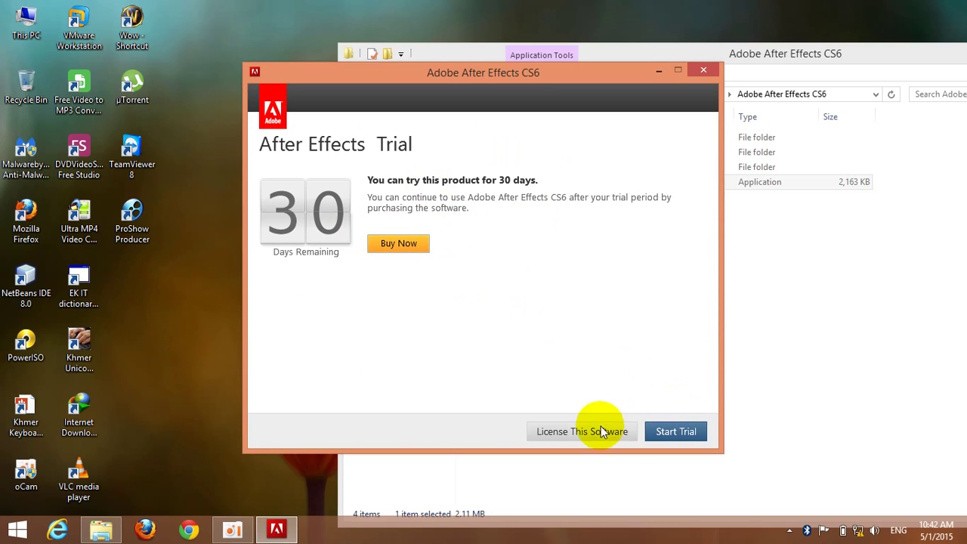
left_click(704, 71)
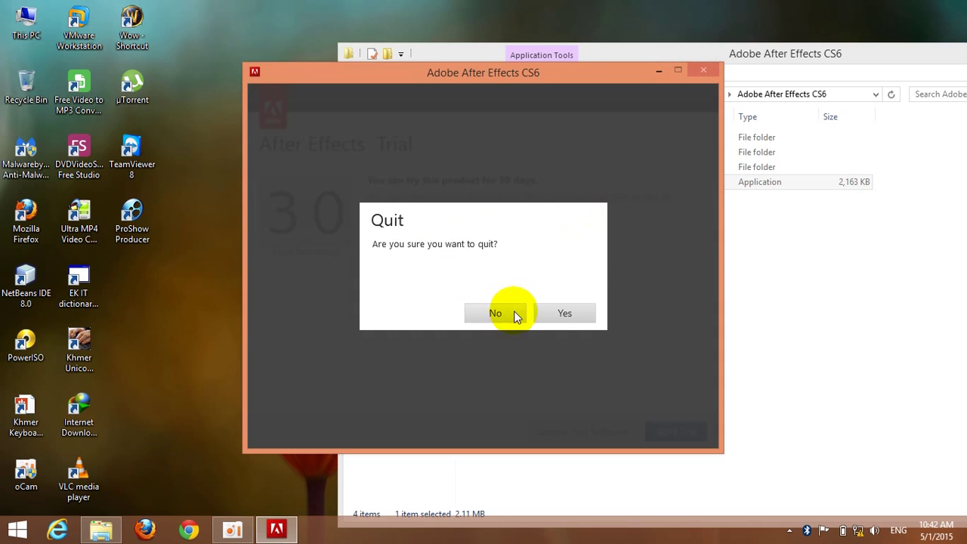
left_click(551, 312)
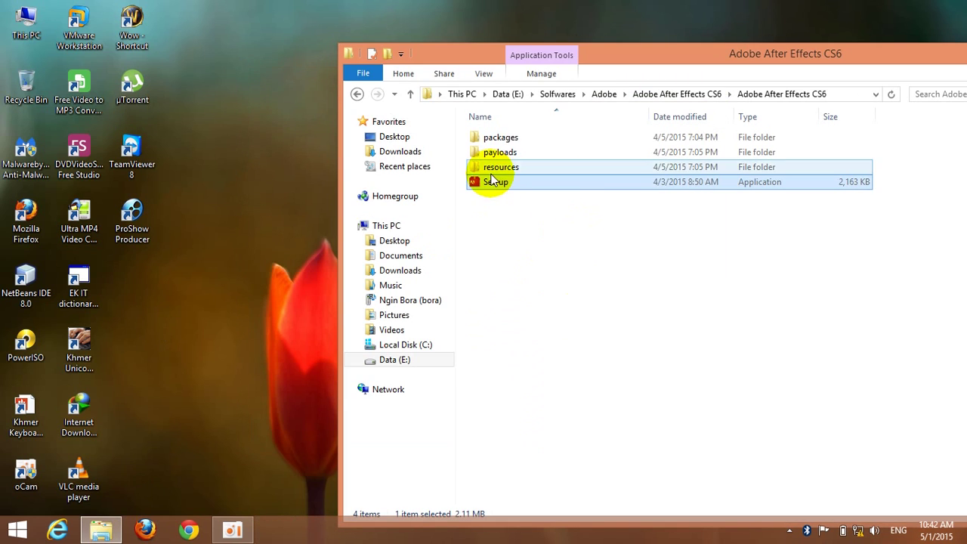
Go to the Patch\64bit folder and bring up the shortcut menu on amtlib.dll
left_click(357, 95)
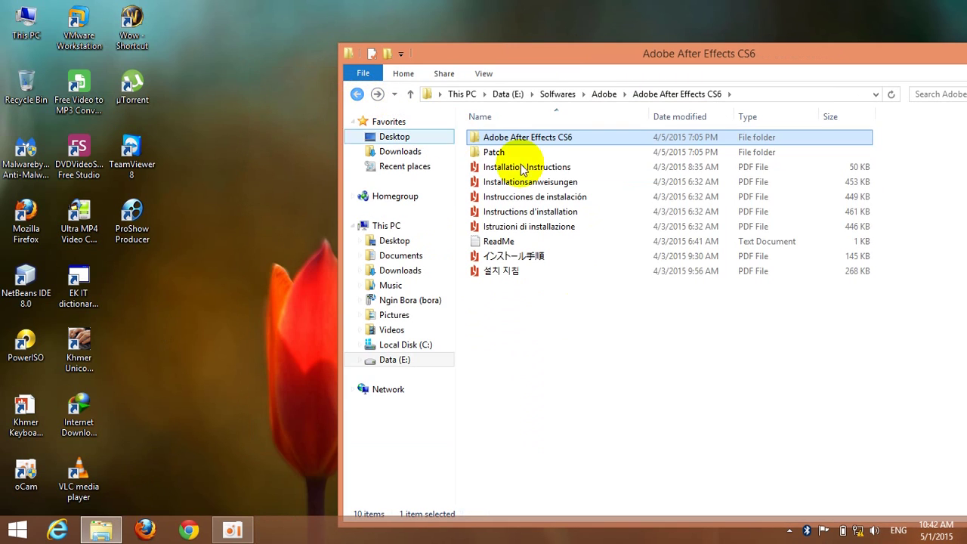
double_click(516, 152)
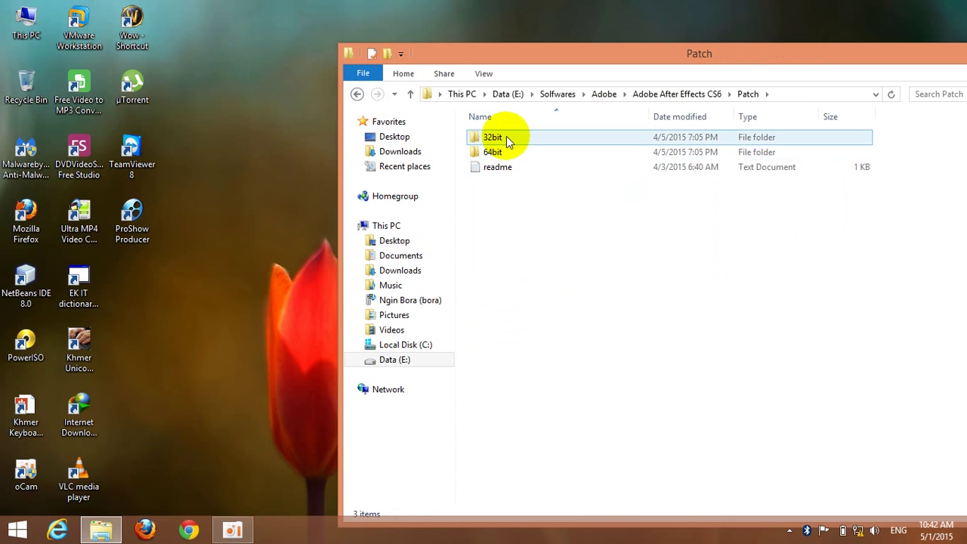
double_click(506, 154)
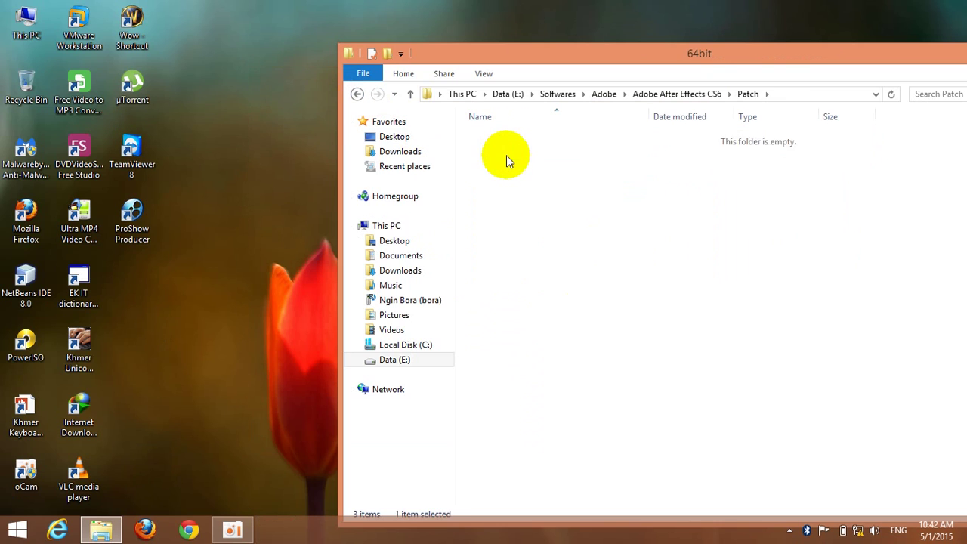
left_click(515, 144)
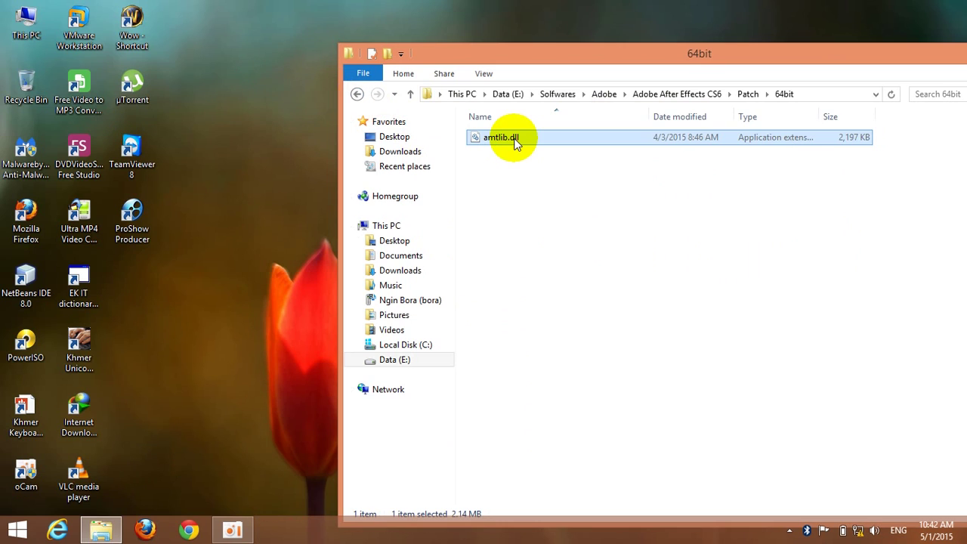
right_click(515, 143)
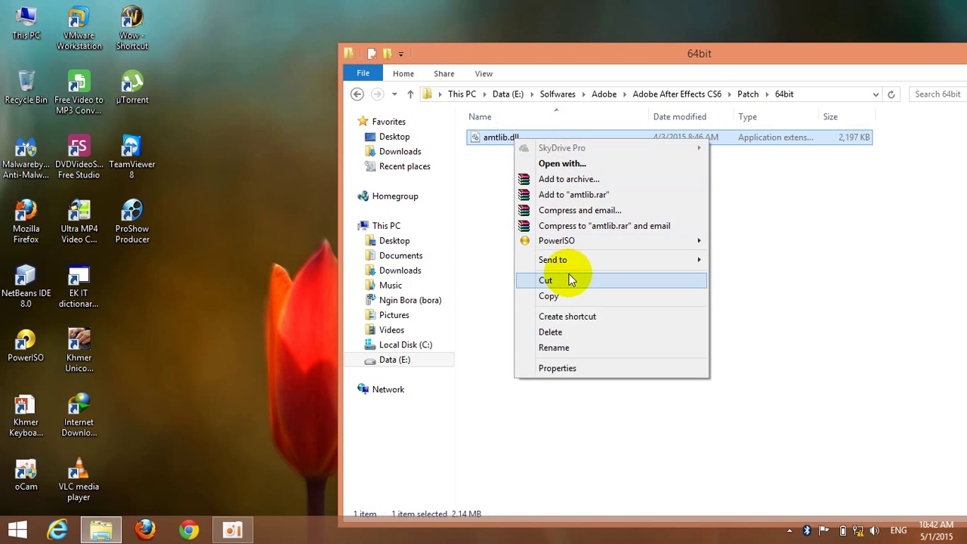
Copy amtlib.dll and open C:\Program Files\Adobe\Adobe After Effects CS6\Support Files
left_click(564, 295)
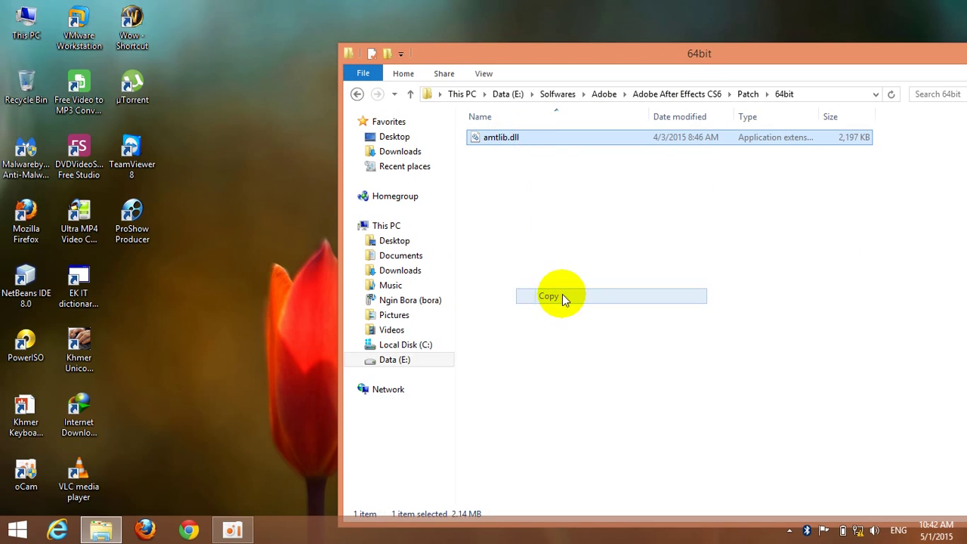
left_click(389, 348)
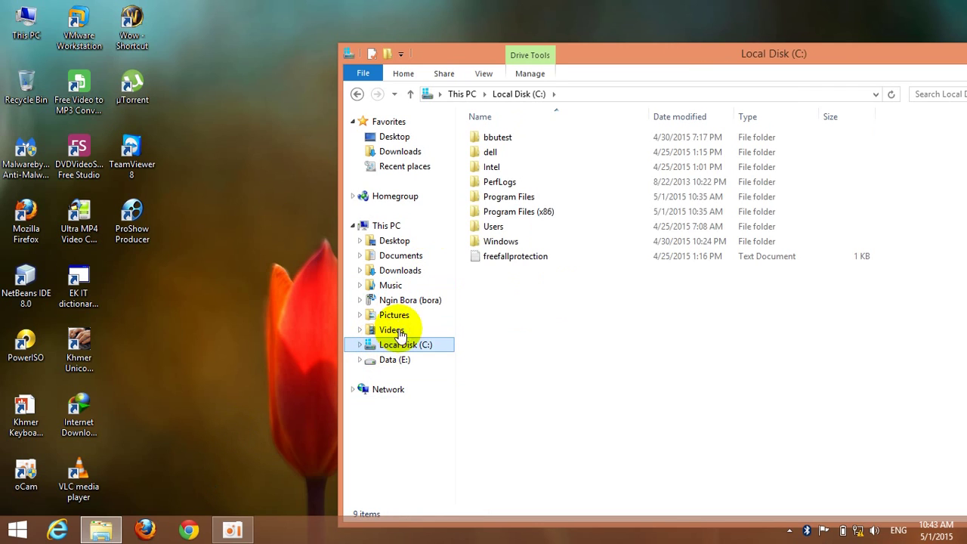
double_click(512, 198)
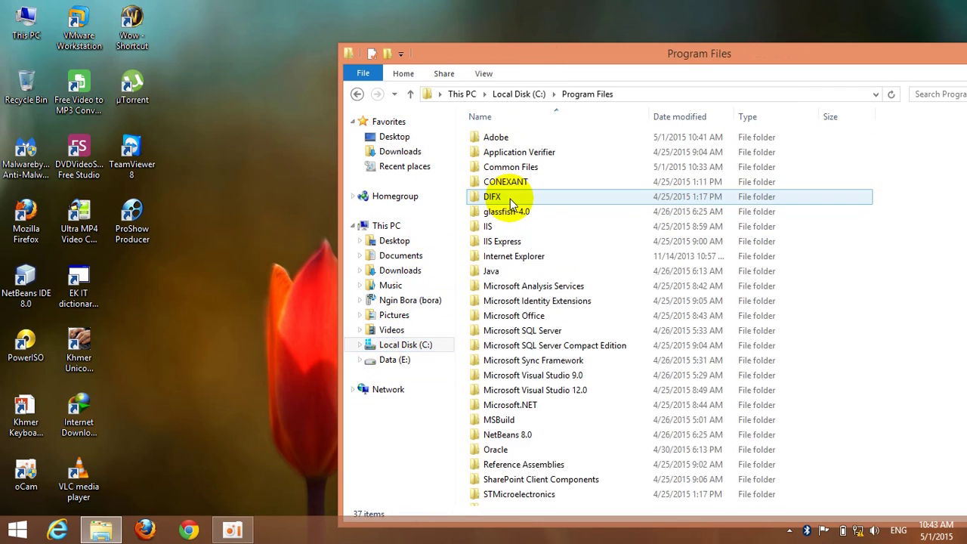
left_click(543, 213)
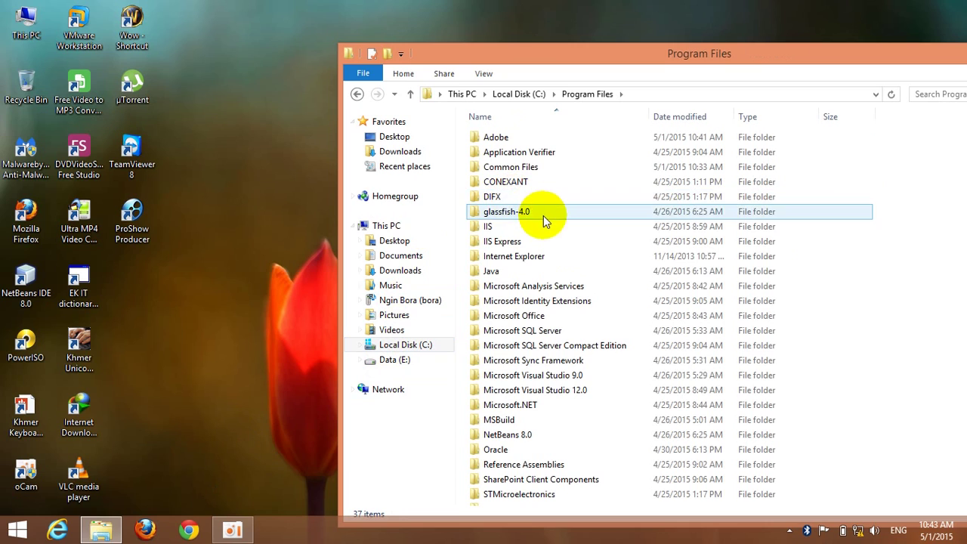
left_click(544, 140)
double_click(544, 140)
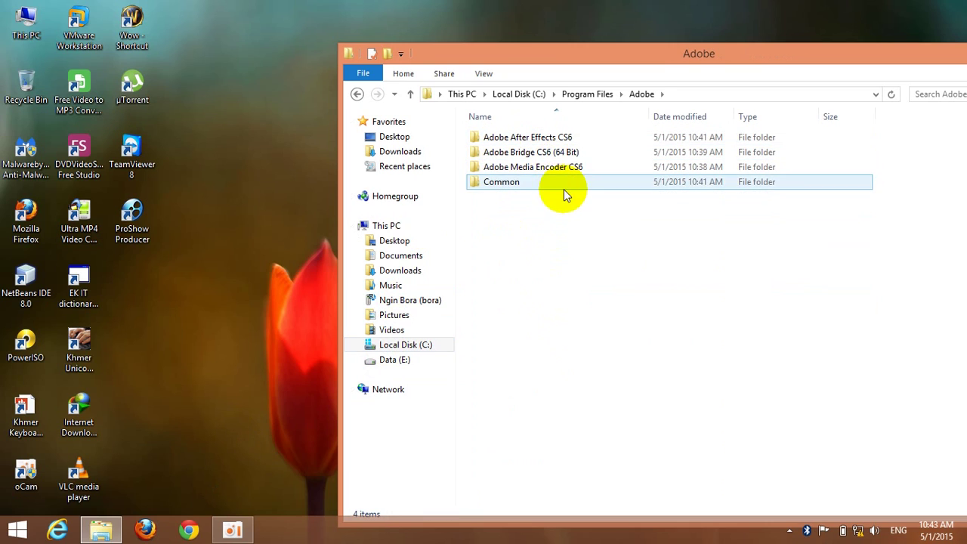
left_click(552, 151)
left_click(553, 138)
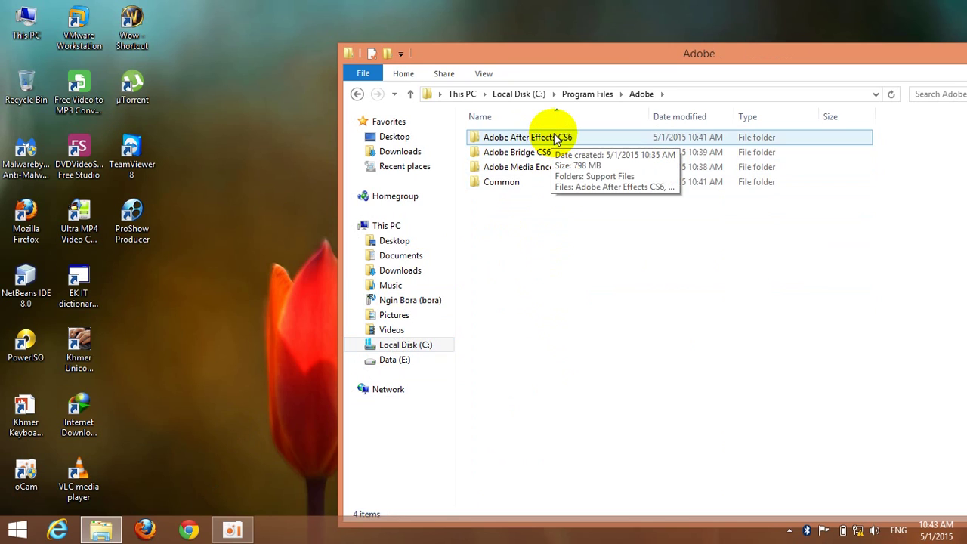
double_click(553, 139)
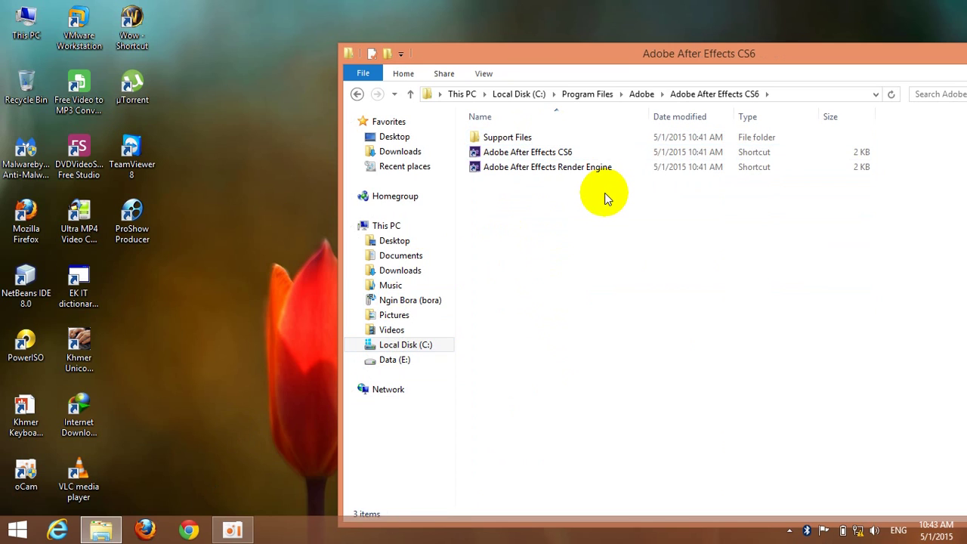
double_click(563, 137)
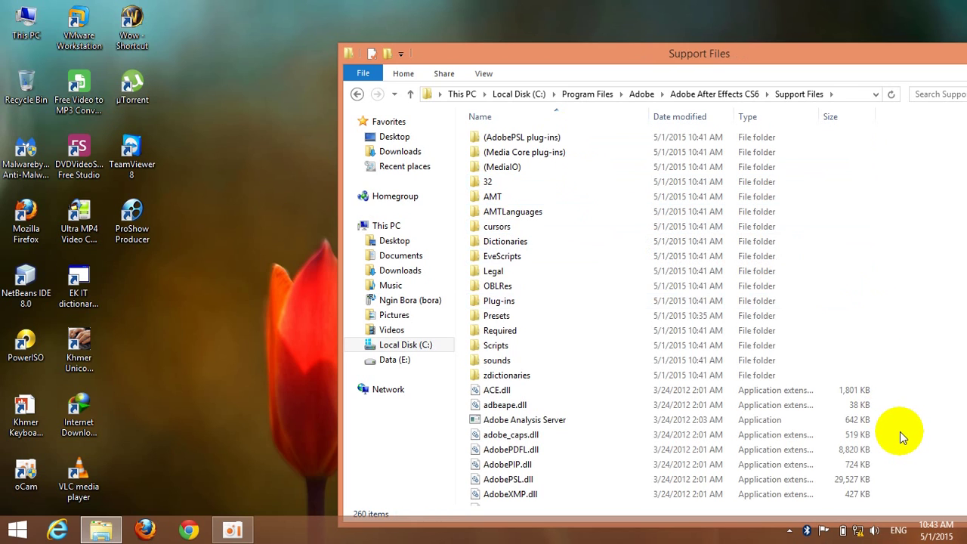
Paste amtlib.dll into Support Files, replacing the existing file and granting administrator permission
key("ctrl+v")
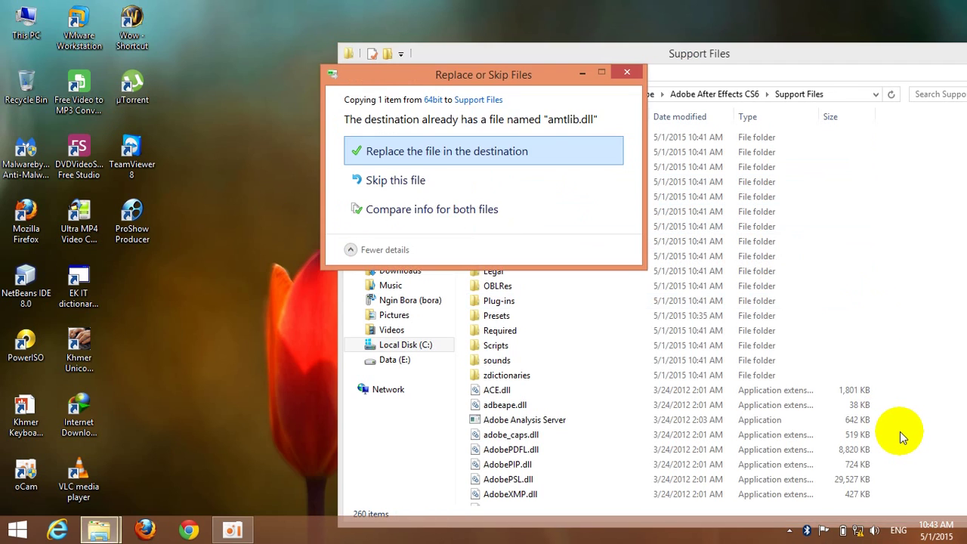
left_click(529, 158)
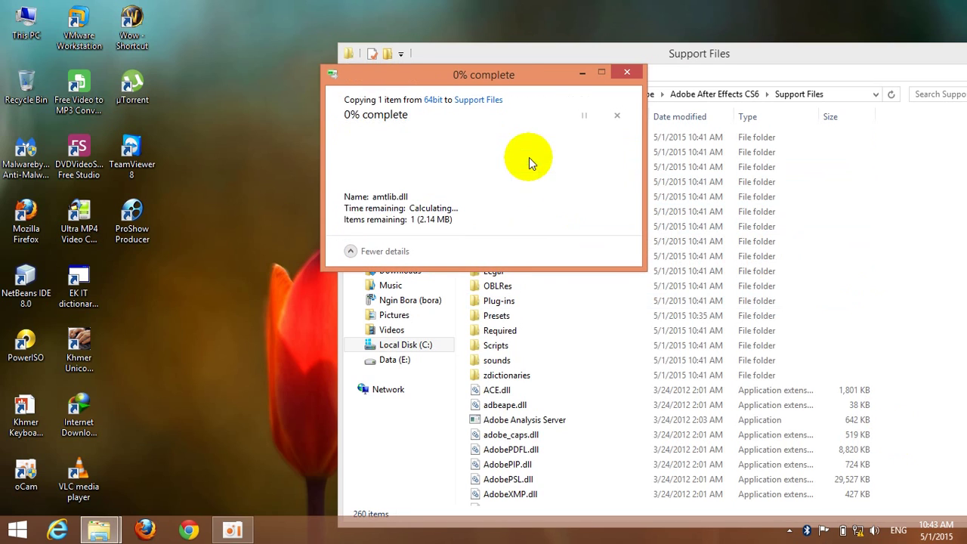
left_click(454, 171)
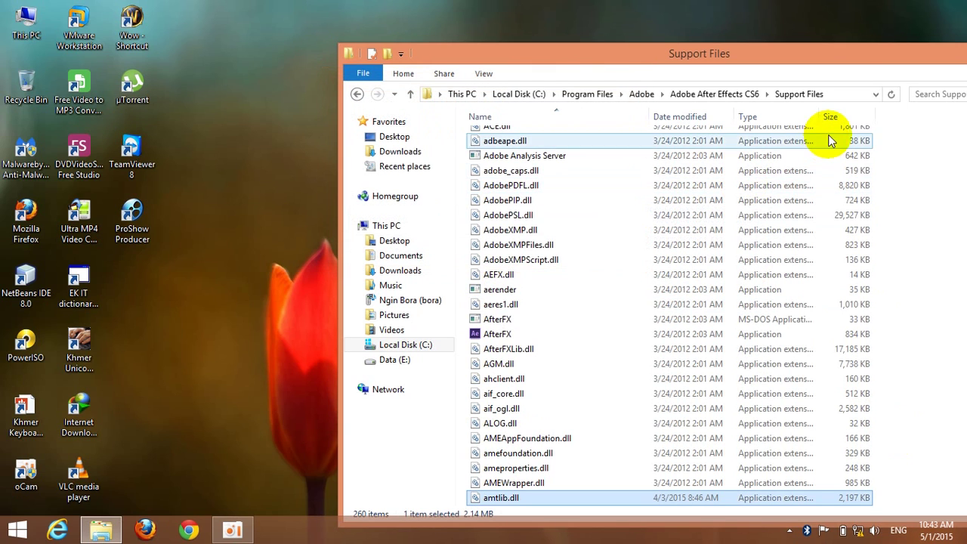
Pin Adobe After Effects CS6 to Start from the Apps list and launch it from the tile
left_click(17, 529)
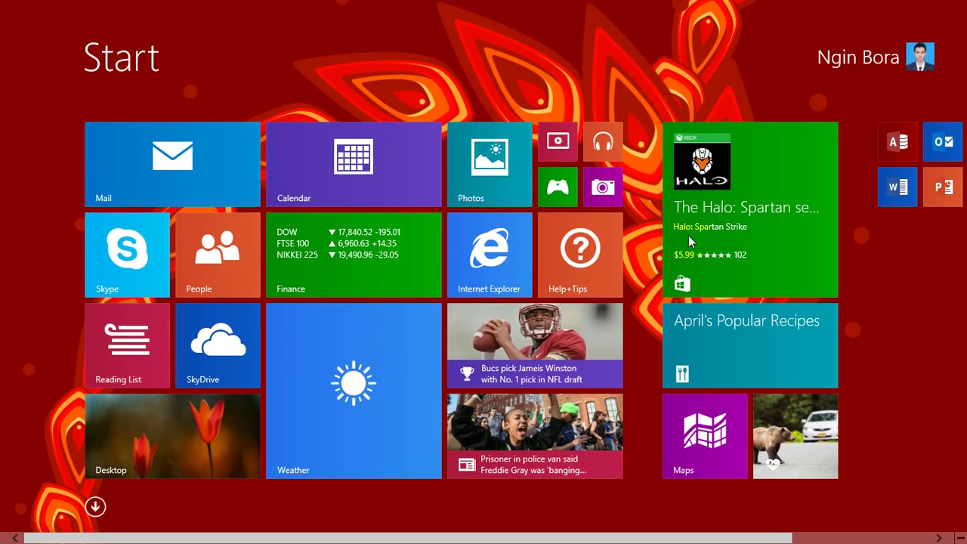
left_click(102, 505)
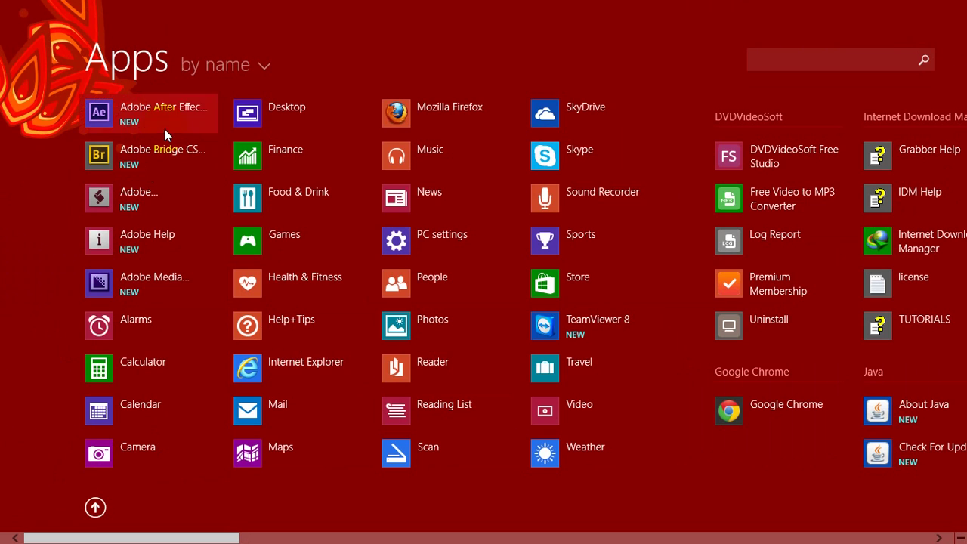
right_click(164, 109)
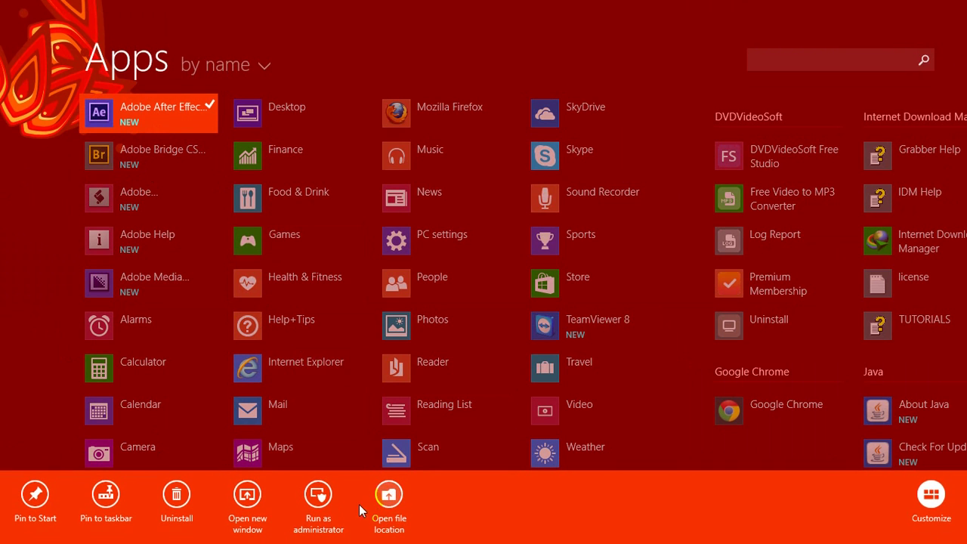
left_click(35, 495)
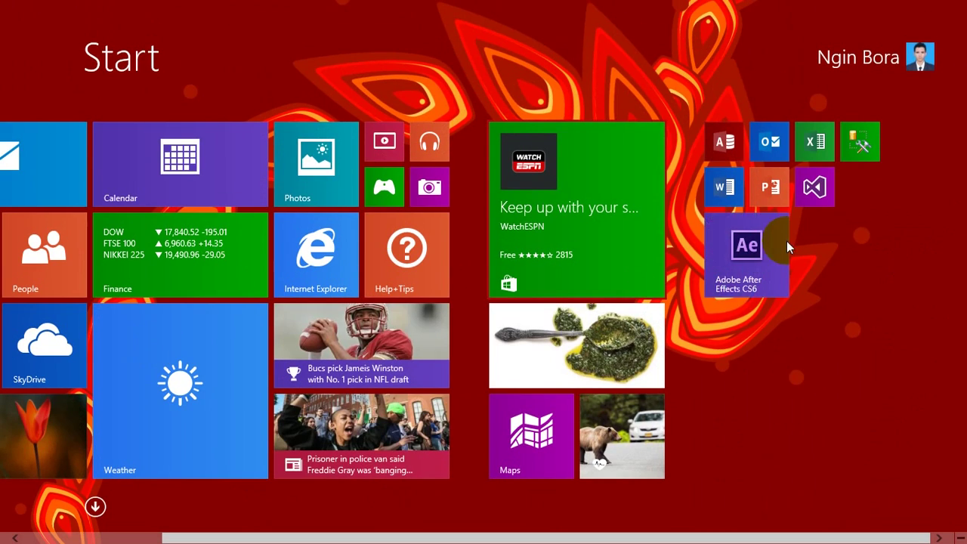
left_click(739, 253)
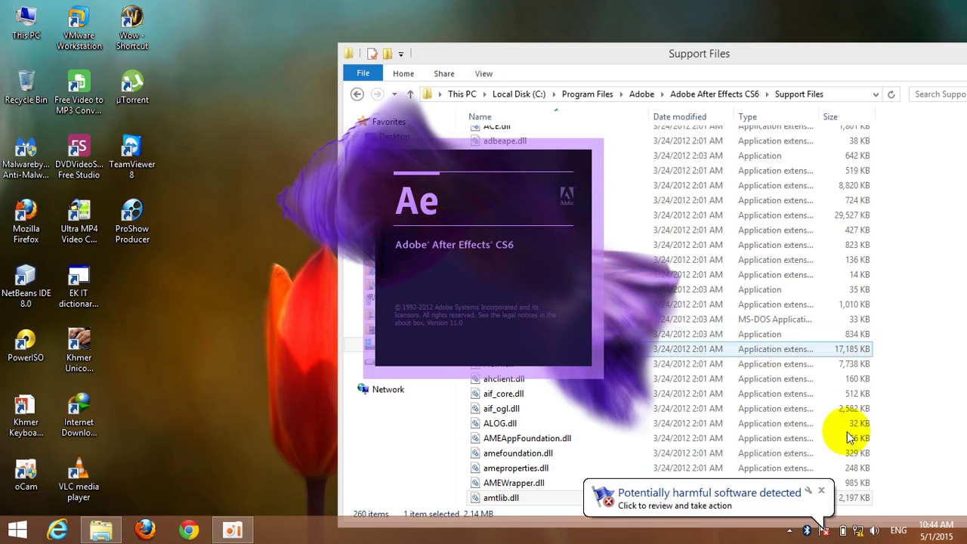
Dismiss the harmful-software alert, minimize Support Files, and choose Never Again for the QuickTime warning
left_click(821, 491)
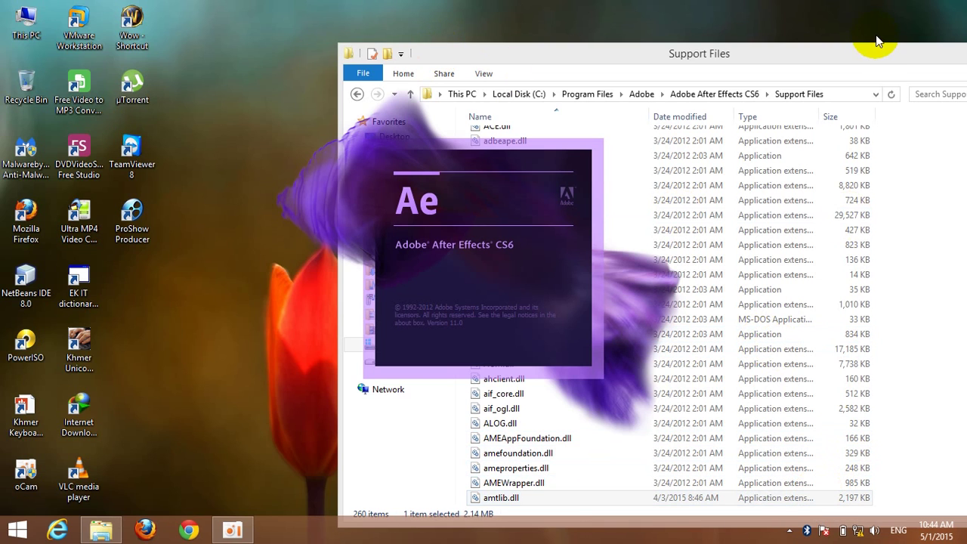
left_click_drag(874, 53, 733, 79)
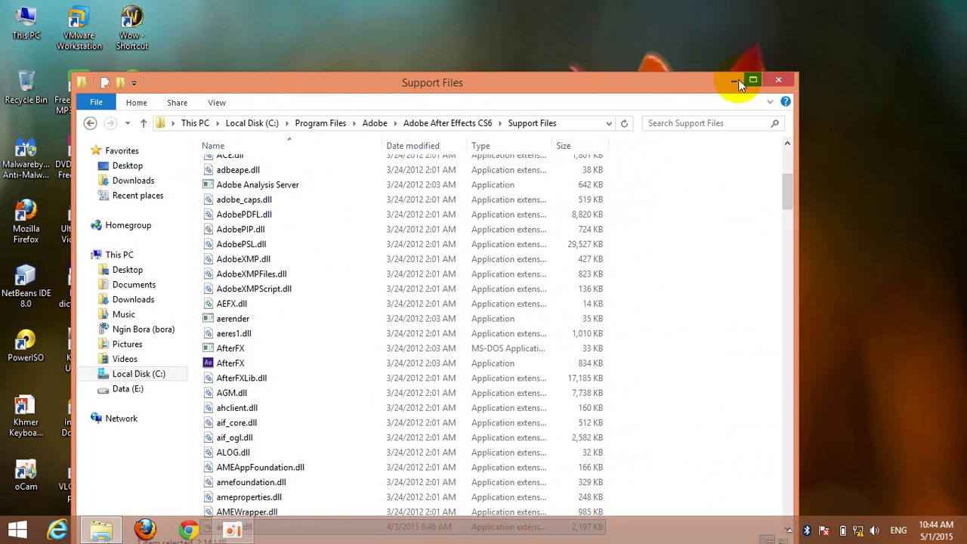
left_click(736, 79)
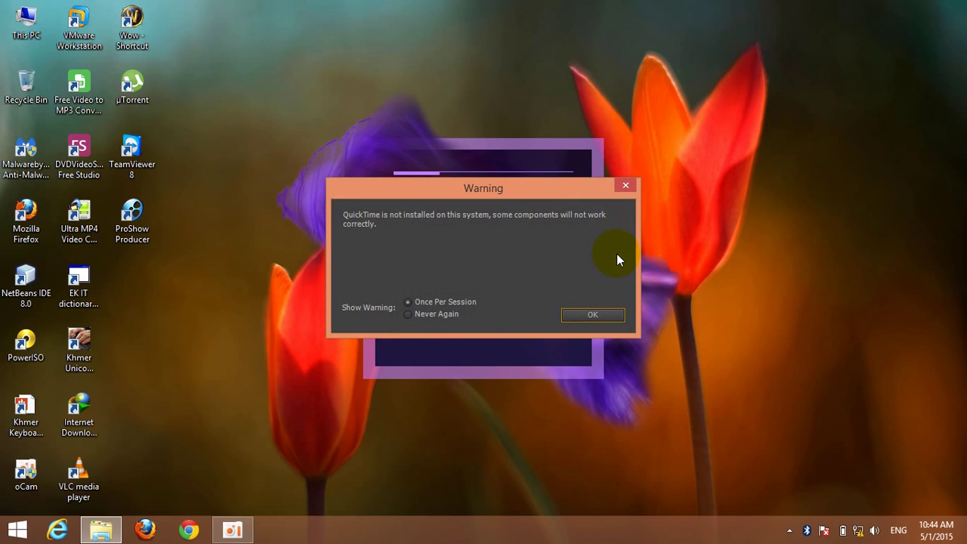
left_click(409, 315)
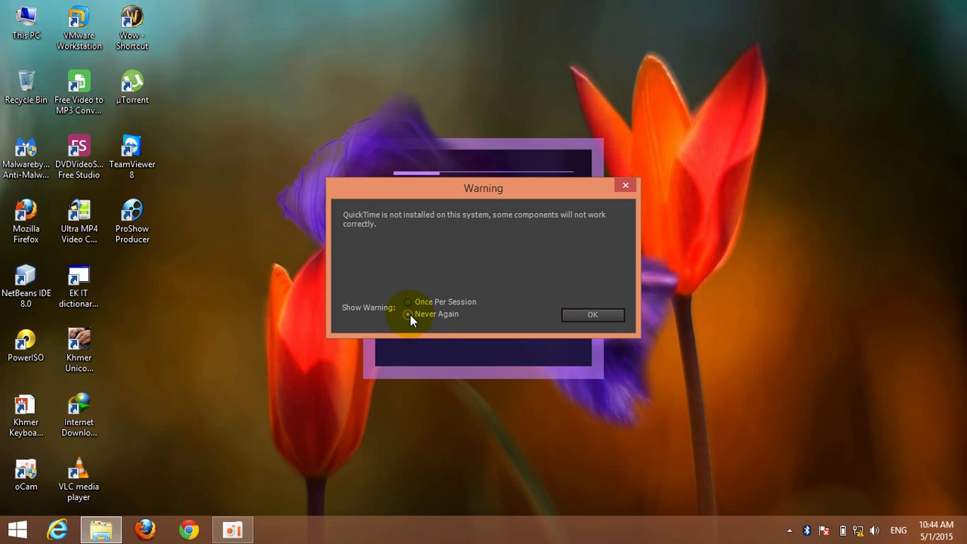
left_click(593, 315)
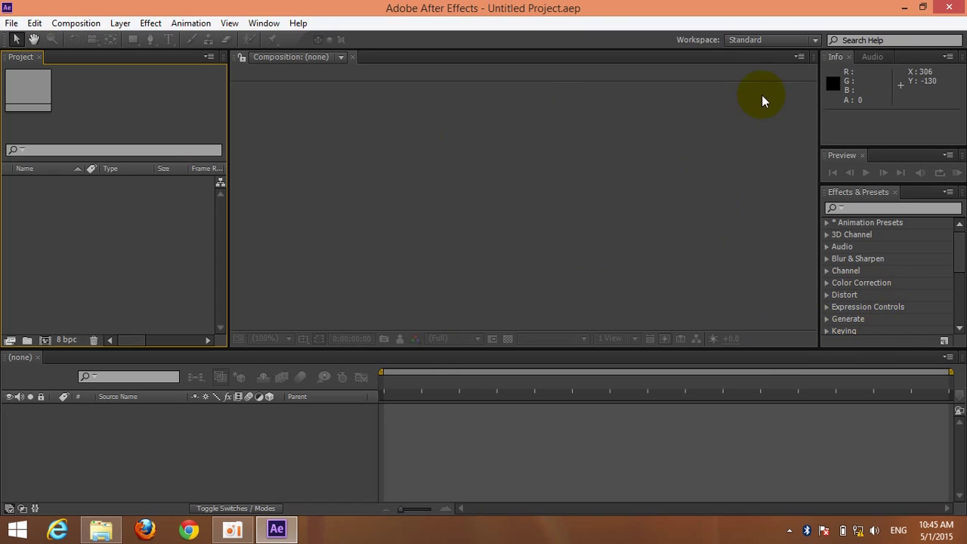
Close After Effects CS6 from its empty Untitled Project window
left_click(946, 8)
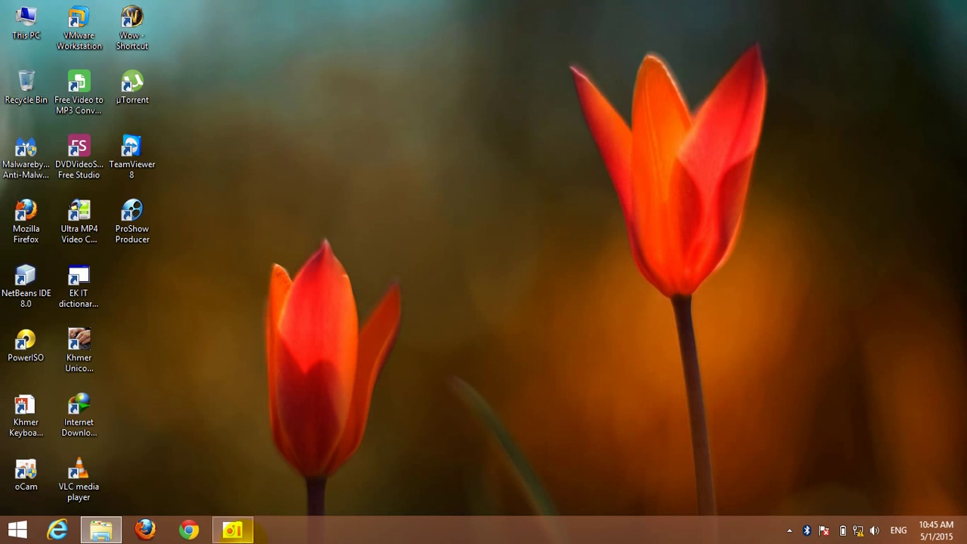
mouse_move(234, 533)
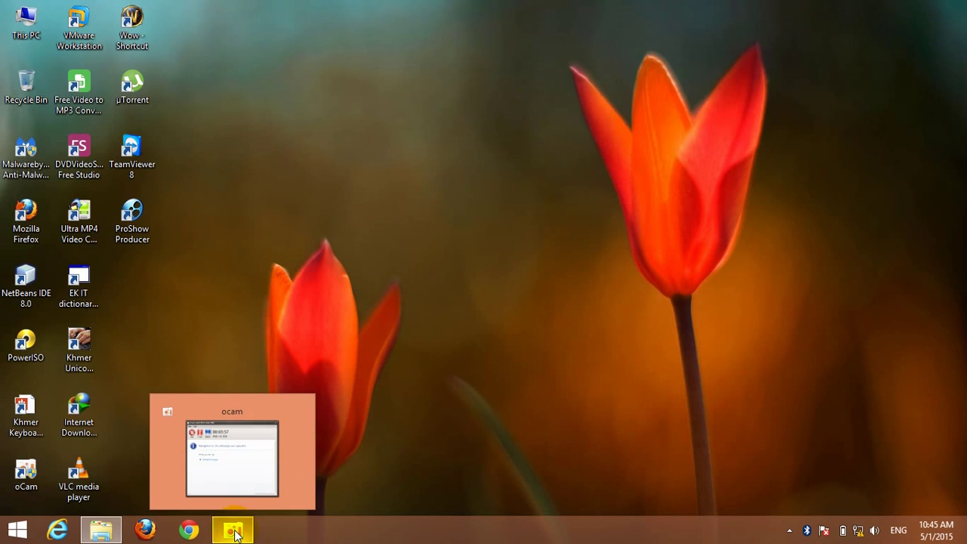